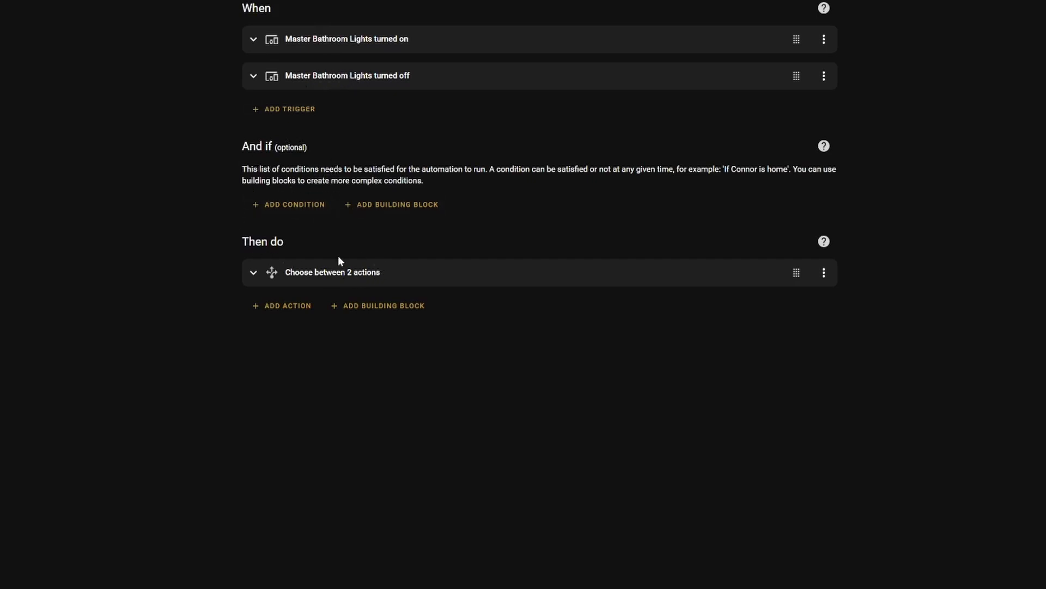
- Expand the choose action and review the conditions and actions of Option 1 and Option 2
{"action": "left_click", "coordinate": [318, 280]}
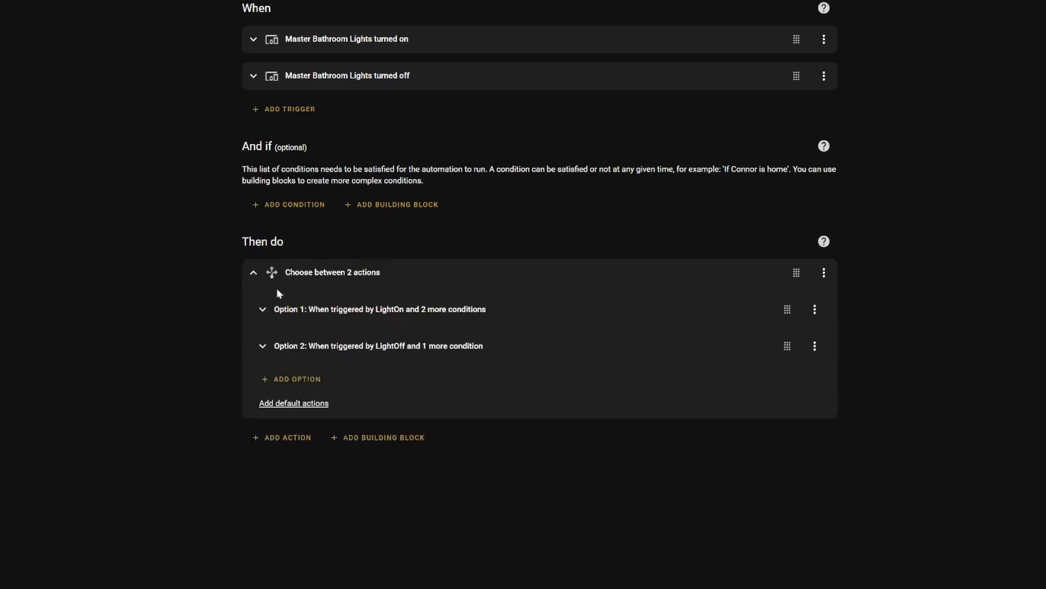
{"action": "left_click", "coordinate": [421, 310]}
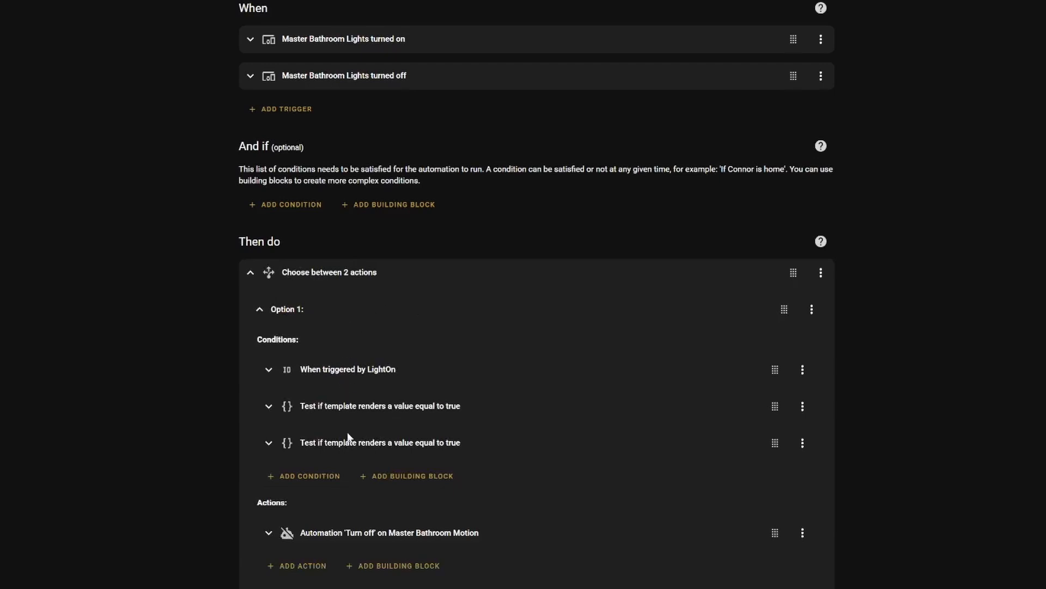
{"action": "scroll", "coordinate": [349, 431], "scroll_direction": "down", "scroll_amount": 1}
{"action": "left_click", "coordinate": [311, 303]}
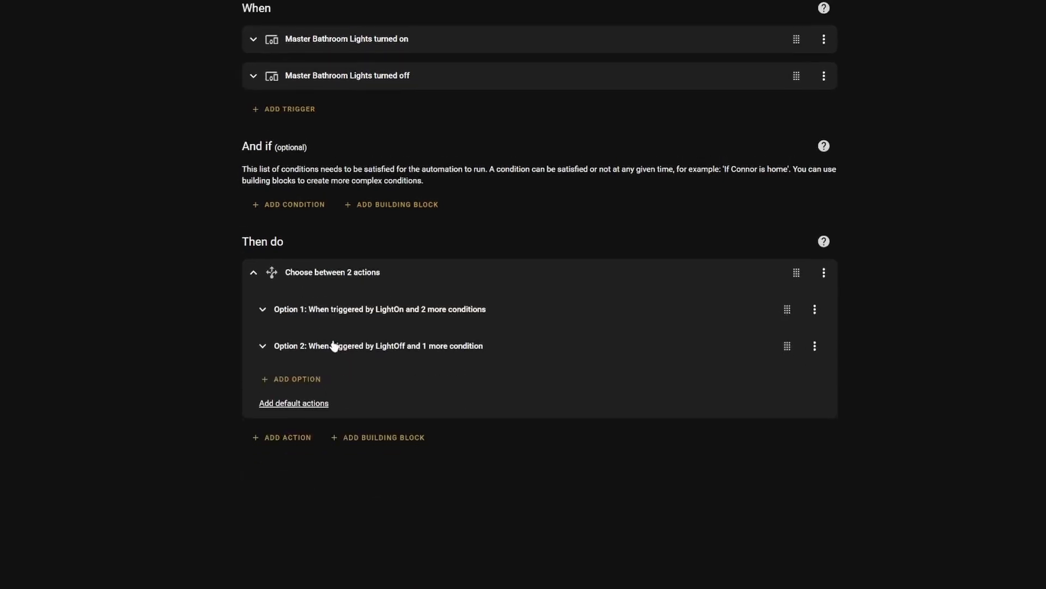
{"action": "left_click", "coordinate": [334, 345]}
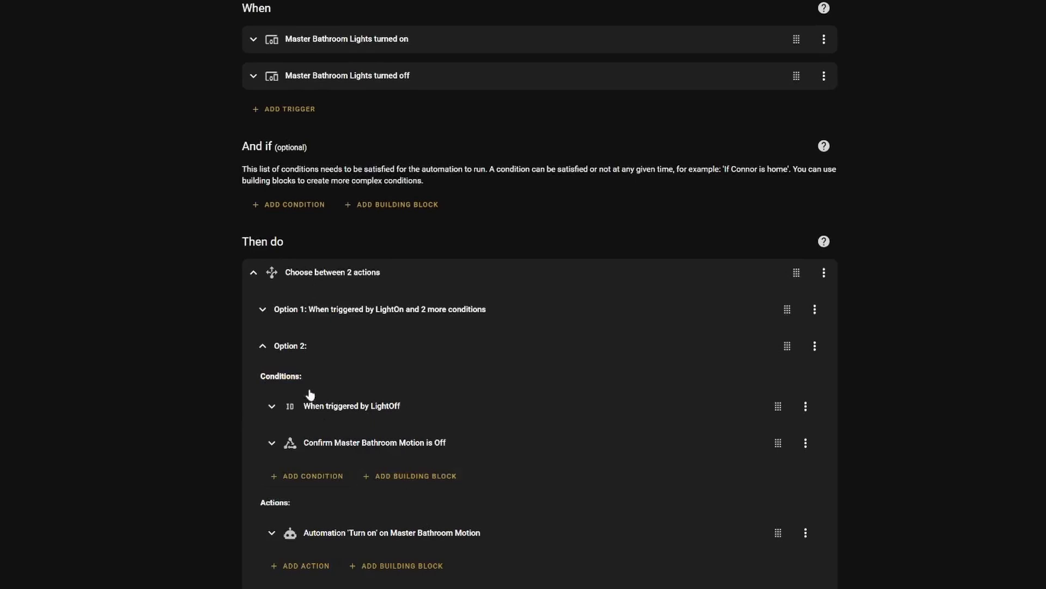
{"action": "left_click", "coordinate": [281, 346]}
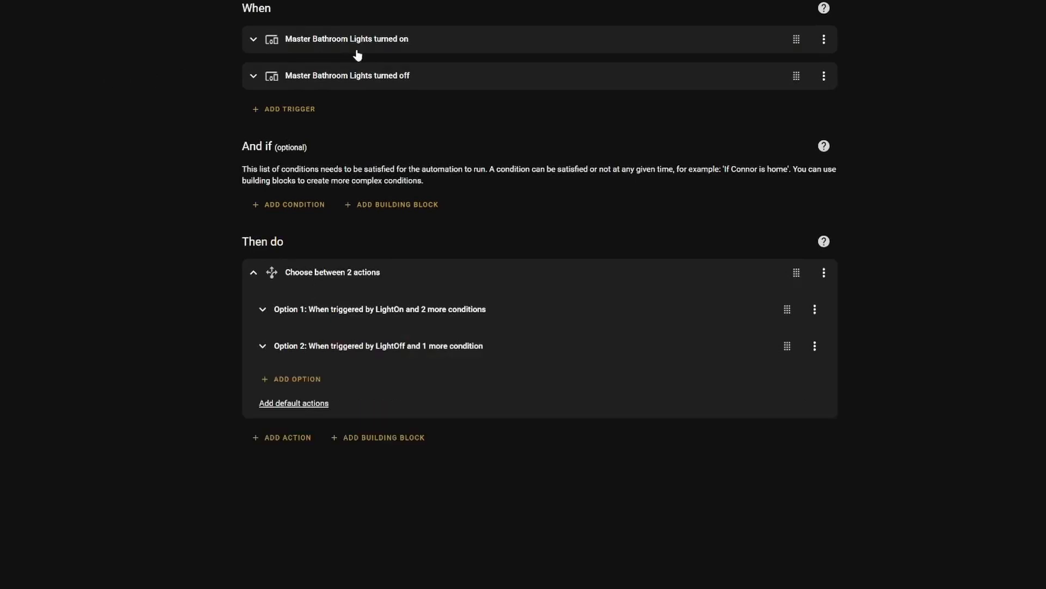
- Review the device and trigger settings of the Master Bathroom Lights turned on and turned off triggers
{"action": "left_click", "coordinate": [284, 61]}
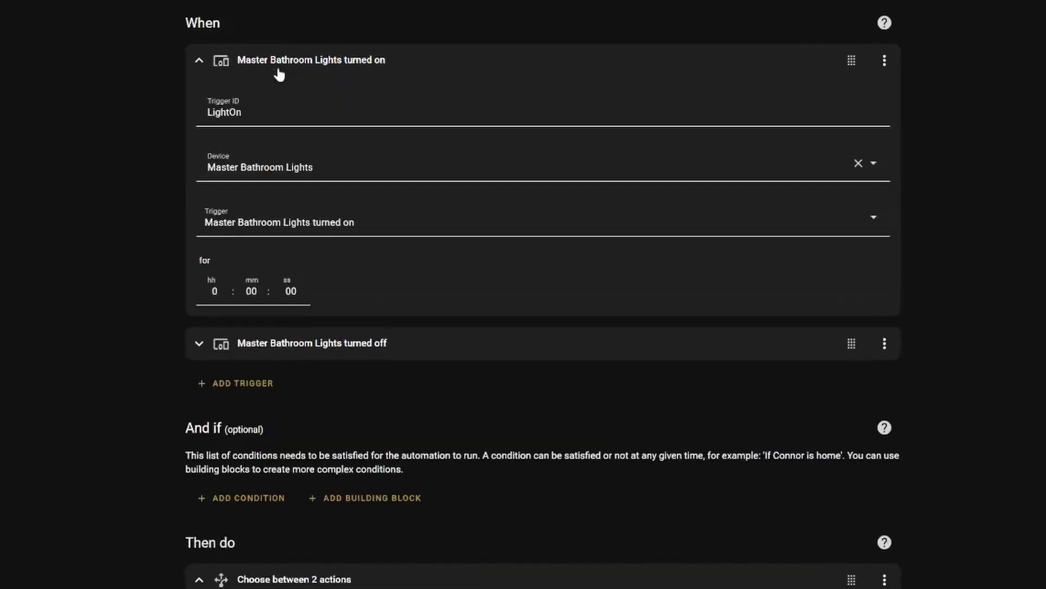
{"action": "left_click", "coordinate": [263, 71]}
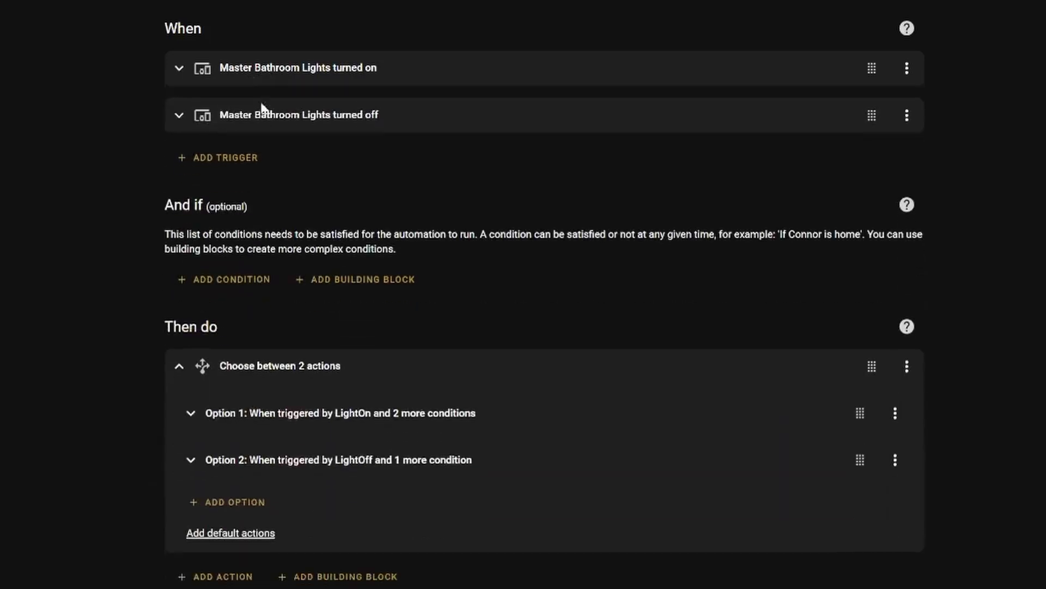
{"action": "left_click", "coordinate": [268, 110]}
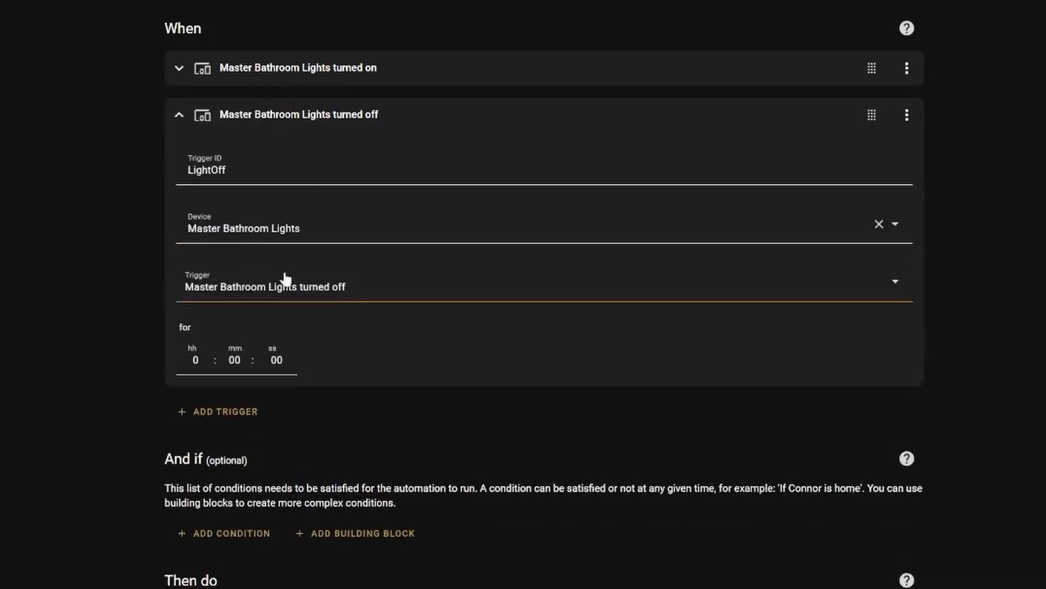
{"action": "left_click", "coordinate": [266, 116]}
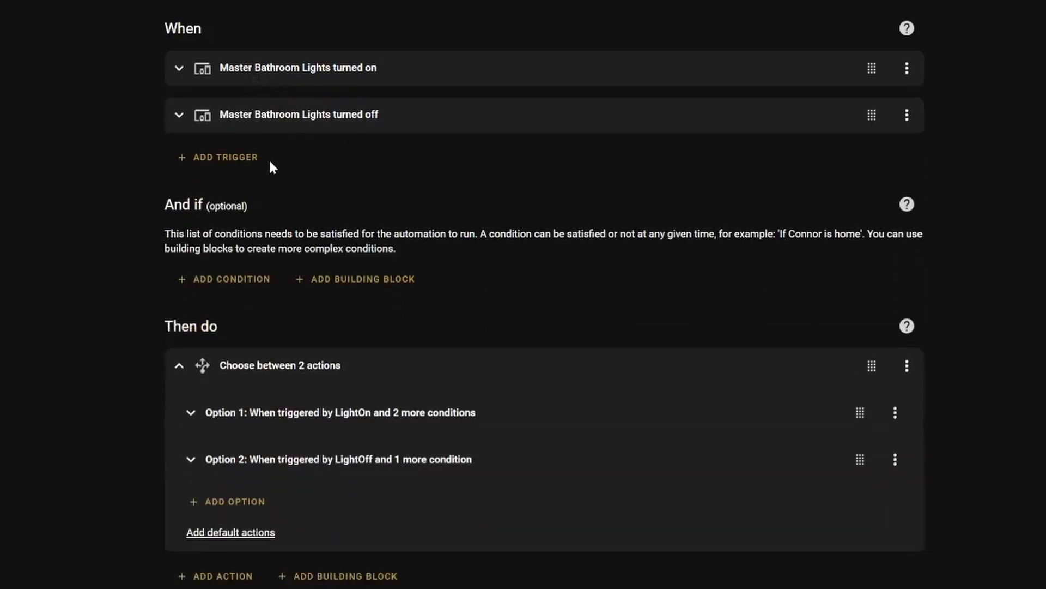
- Examine the trigger IDs of the turned-on and turned-off triggers and the available command for editing an ID
{"action": "left_click", "coordinate": [297, 79]}
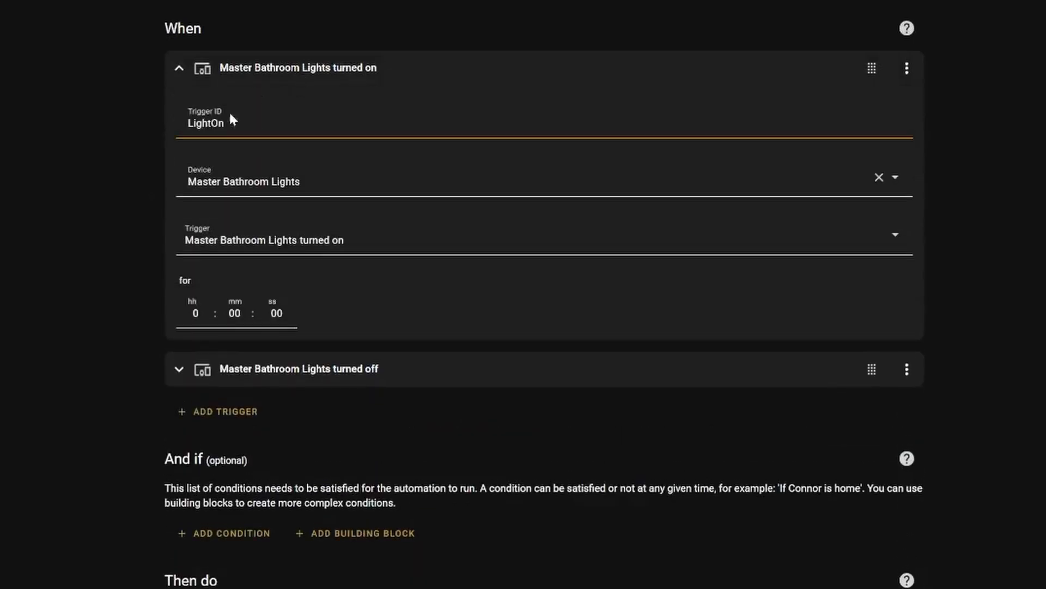
{"action": "left_click", "coordinate": [275, 319]}
{"action": "left_click", "coordinate": [237, 137]}
{"action": "left_click", "coordinate": [907, 69]}
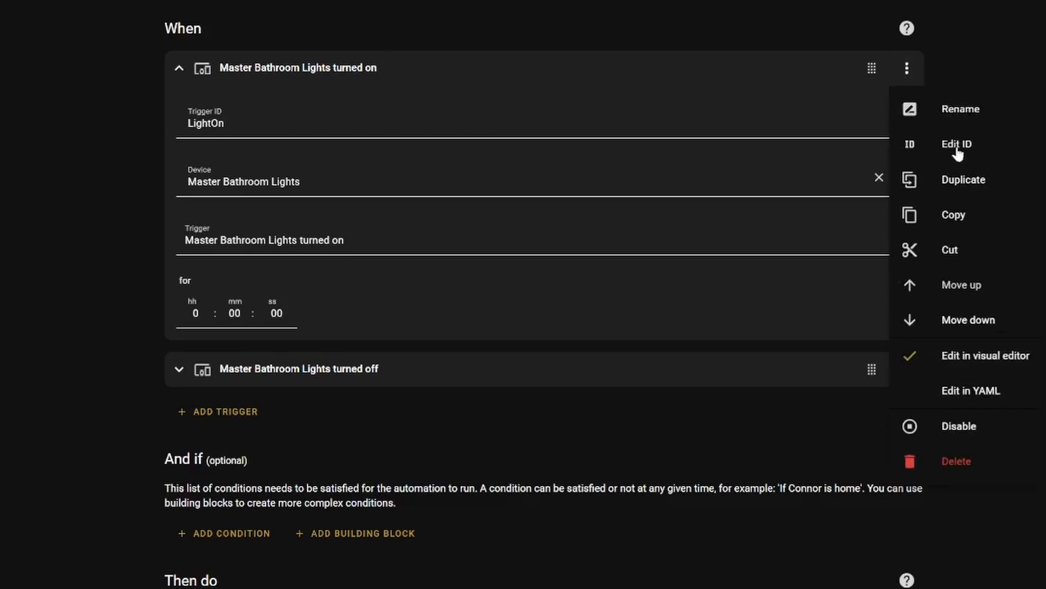
{"action": "left_click", "coordinate": [907, 69]}
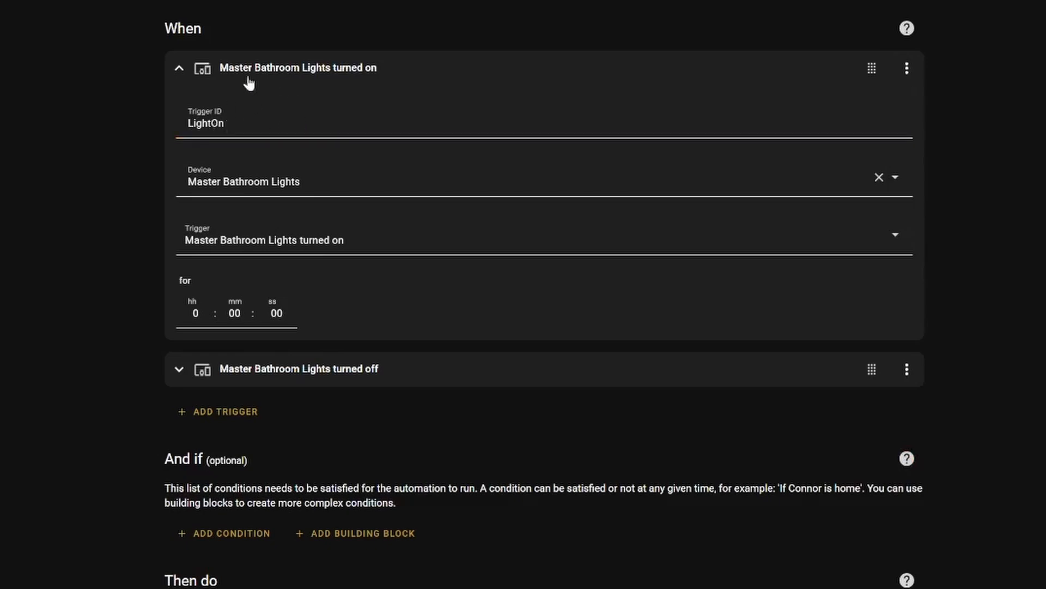
{"action": "left_click", "coordinate": [207, 127]}
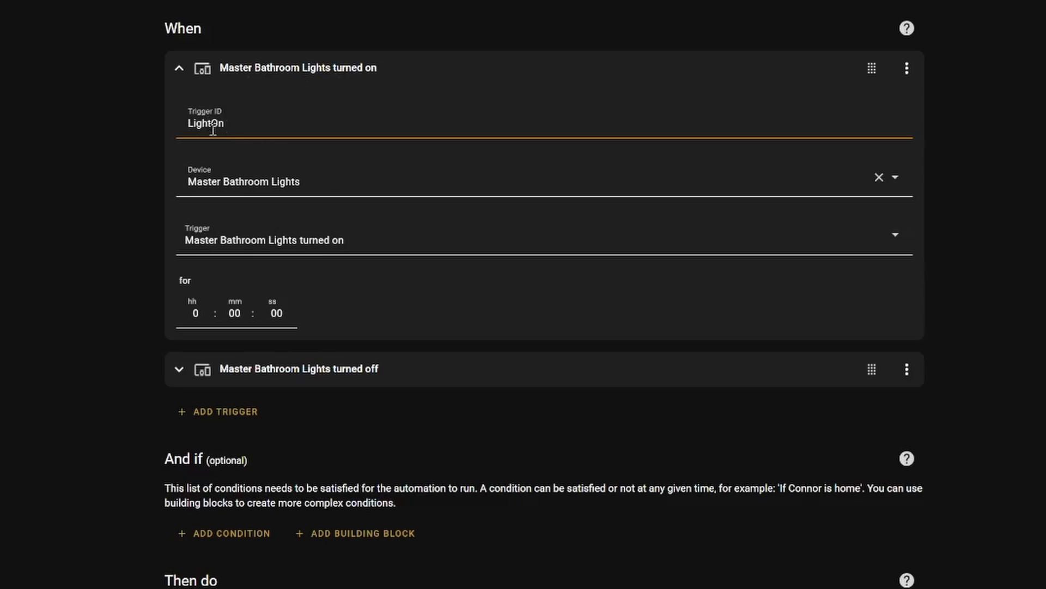
{"action": "left_click", "coordinate": [254, 72]}
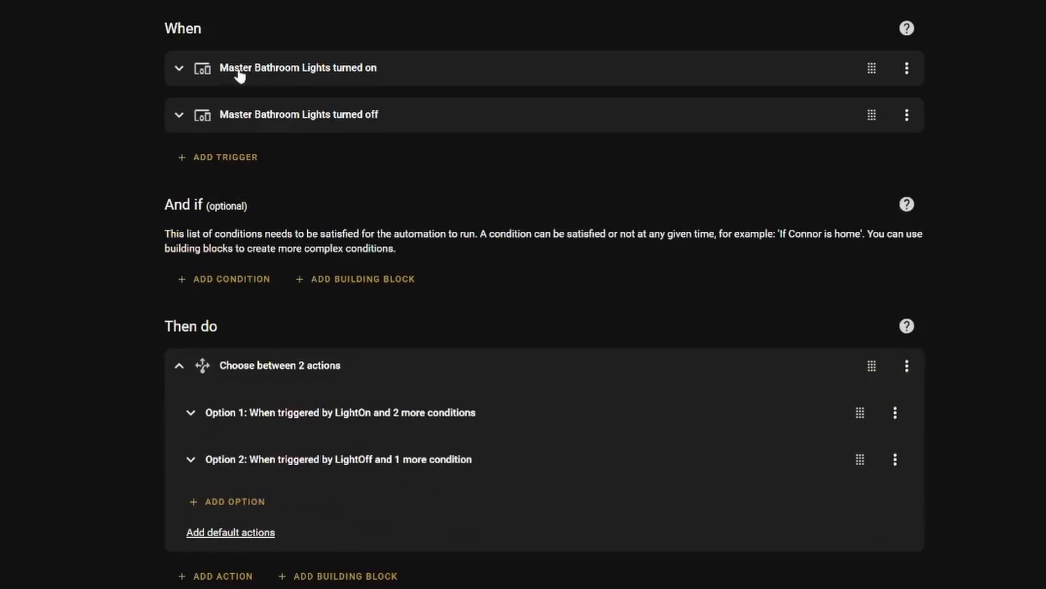
{"action": "left_click", "coordinate": [293, 121]}
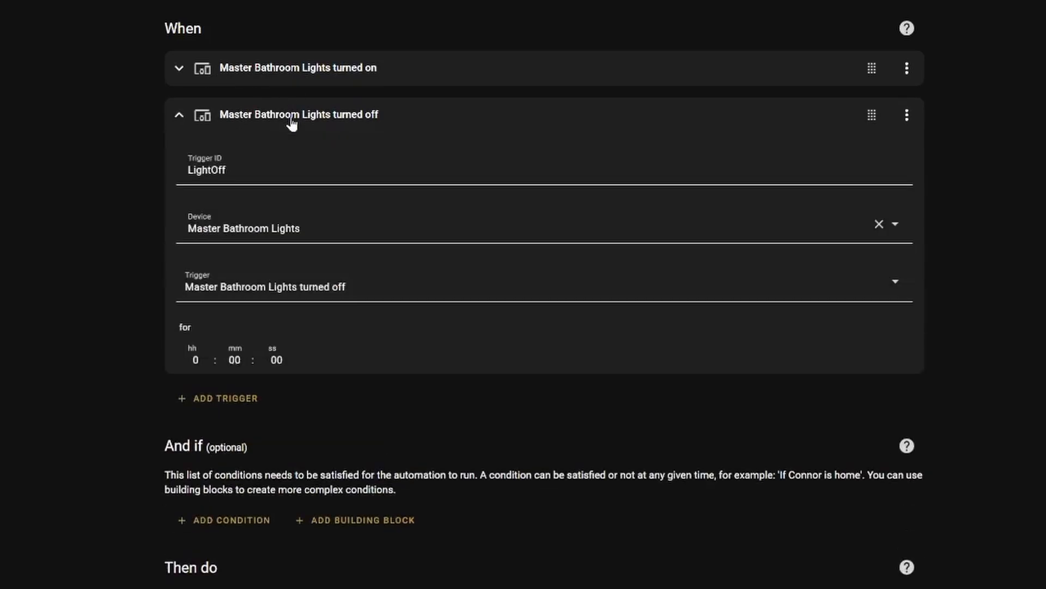
{"action": "left_click", "coordinate": [245, 195]}
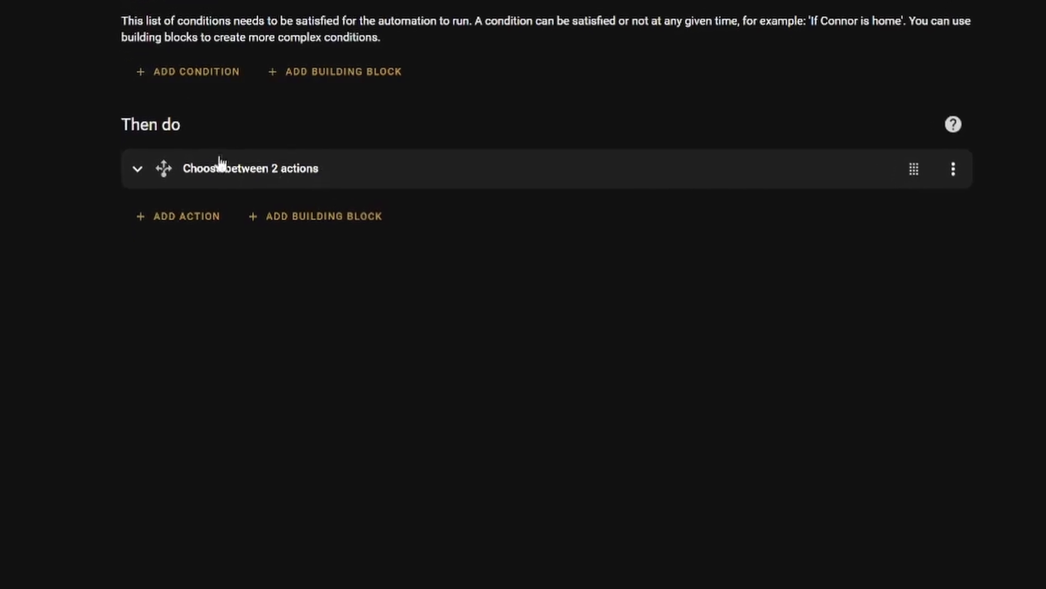
- Open Option 1 of the choose action and check which trigger its triggered-by condition uses
{"action": "left_click", "coordinate": [226, 223]}
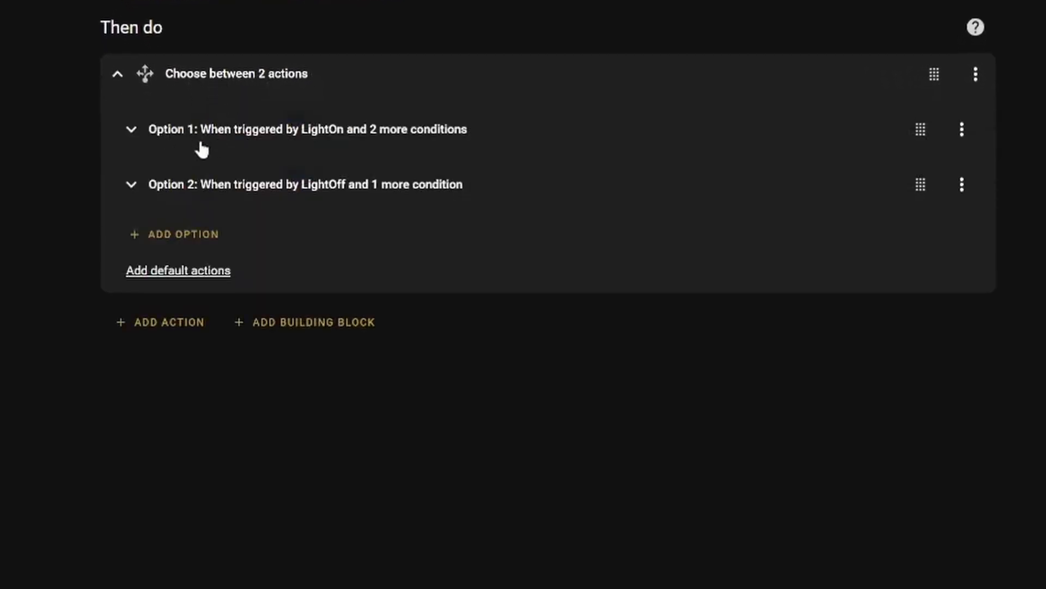
{"action": "left_click", "coordinate": [162, 130]}
{"action": "scroll", "coordinate": [217, 93], "scroll_direction": "down", "scroll_amount": 1}
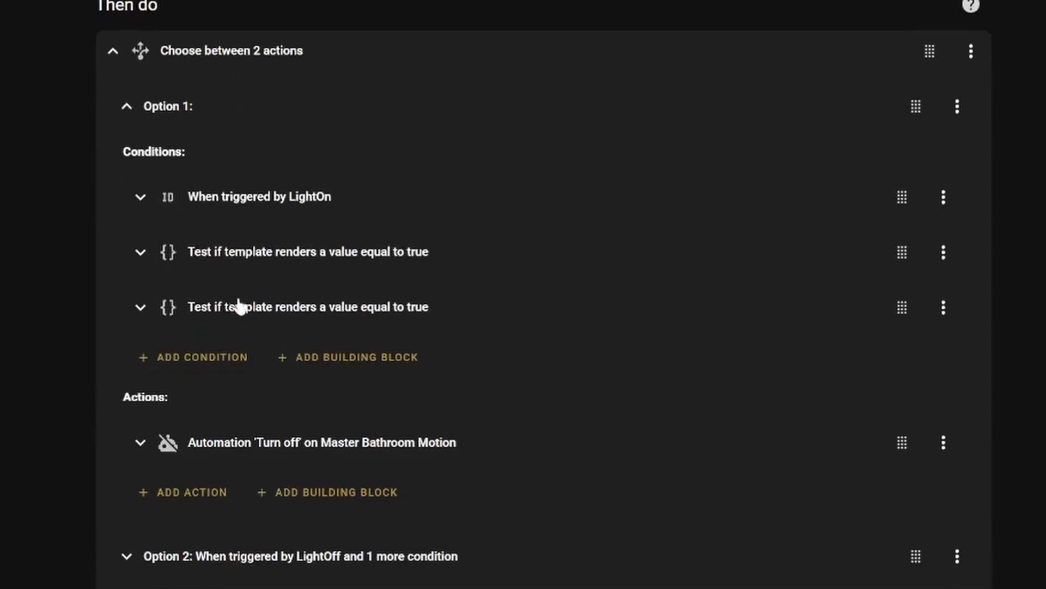
{"action": "left_click", "coordinate": [254, 206]}
{"action": "scroll", "coordinate": [256, 210], "scroll_direction": "down", "scroll_amount": 2}
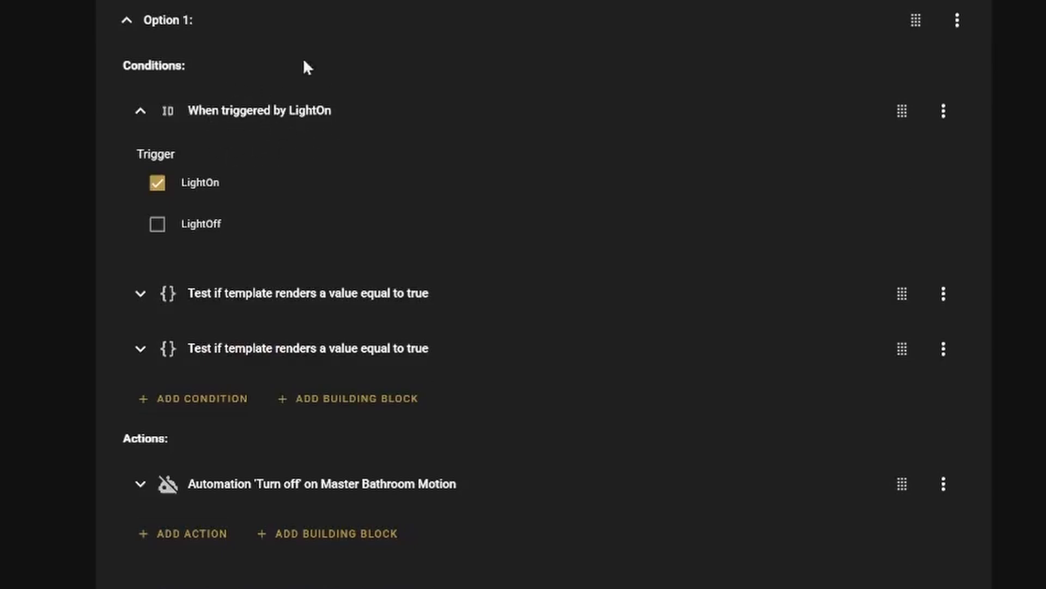
{"action": "left_click", "coordinate": [236, 116]}
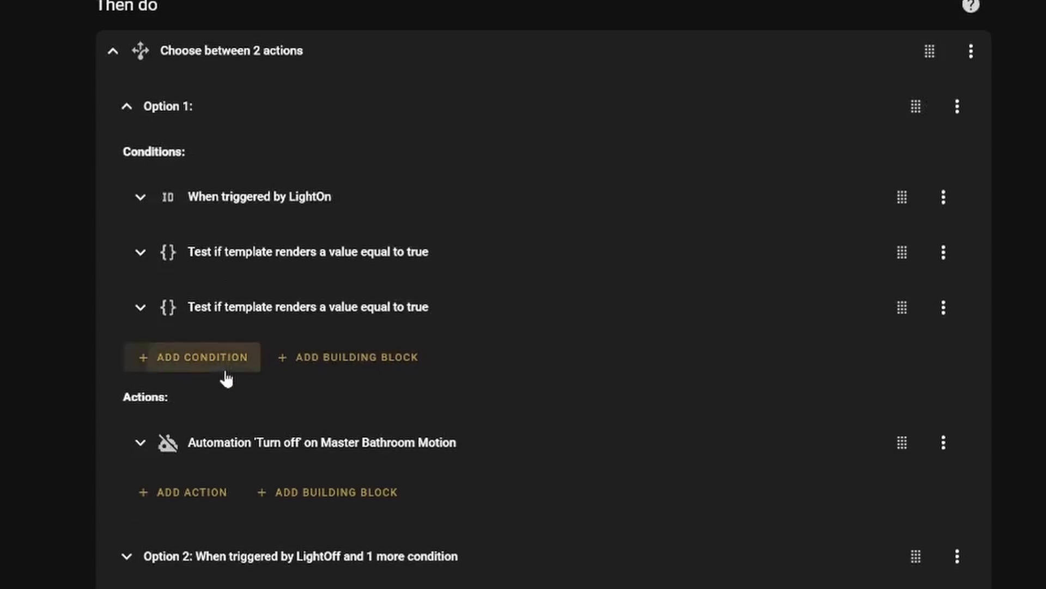
{"action": "left_click", "coordinate": [234, 353]}
{"action": "type", "text": "tri"}
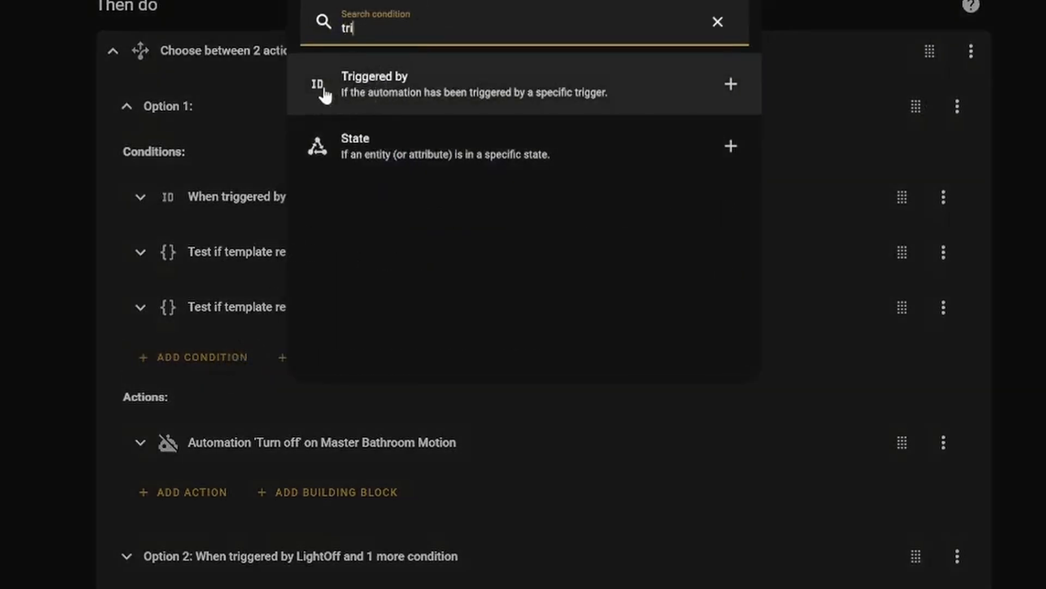
{"action": "key", "text": "Escape"}
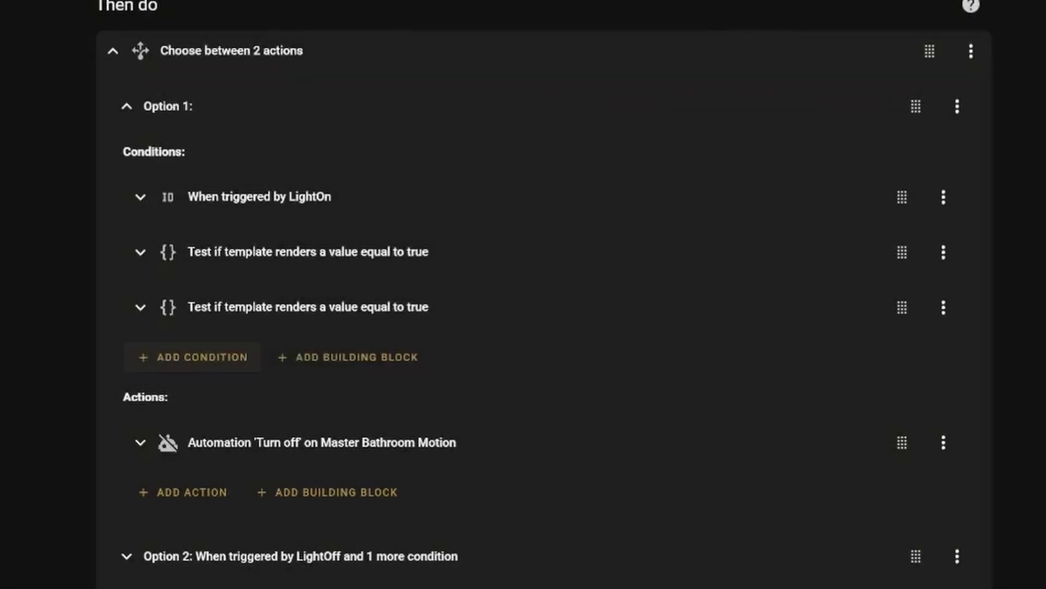
- Recheck the trigger selection inside Option 1's existing LightOn condition, then collapse it
{"action": "left_click", "coordinate": [287, 198]}
{"action": "scroll", "coordinate": [229, 196], "scroll_direction": "down", "scroll_amount": 2}
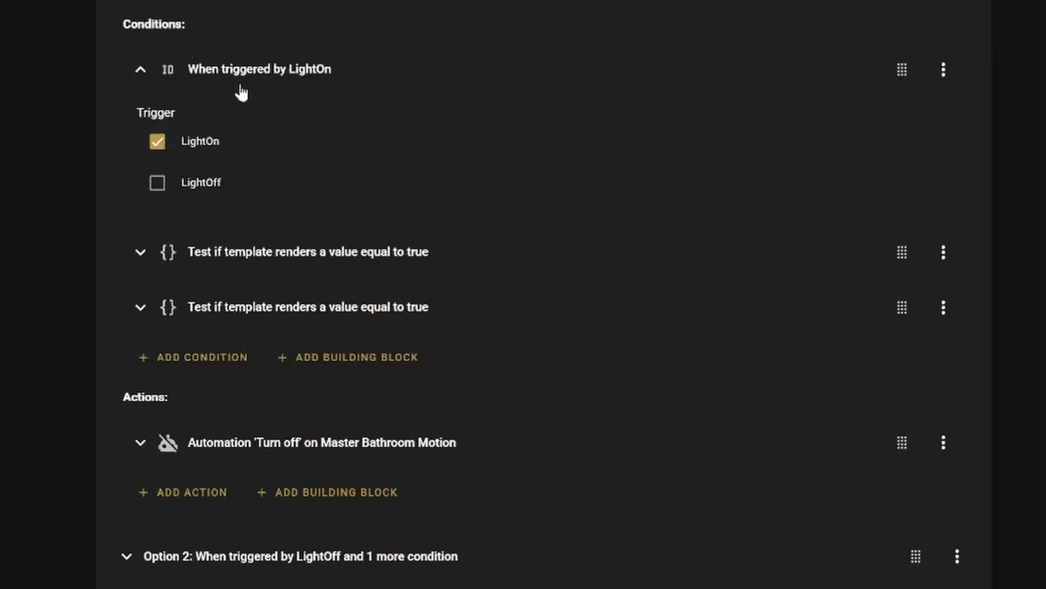
{"action": "left_click", "coordinate": [212, 65]}
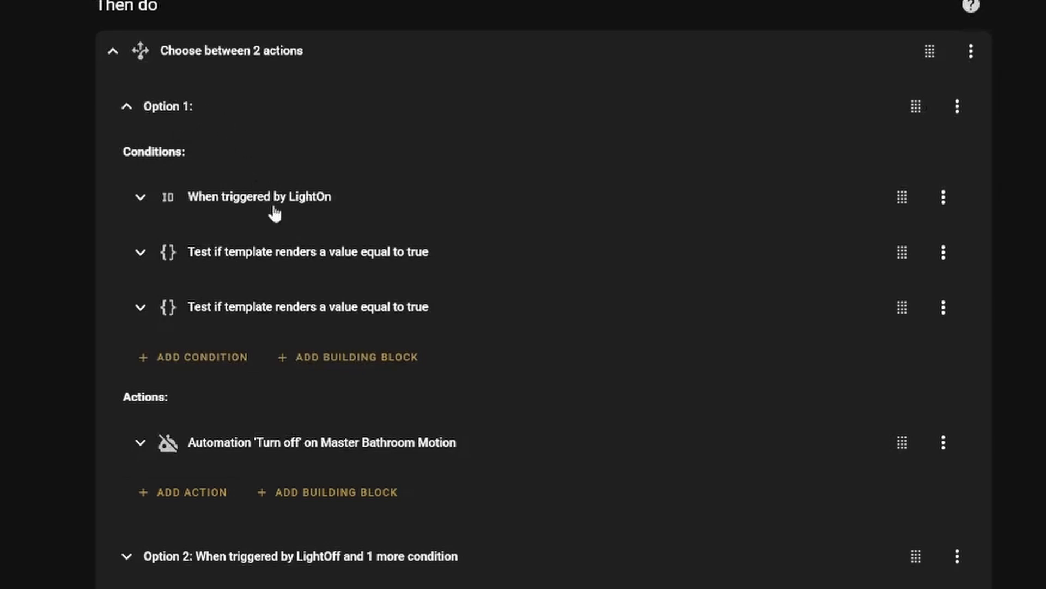
- Inspect the value templates of both template conditions in Option 1
{"action": "left_click", "coordinate": [299, 250]}
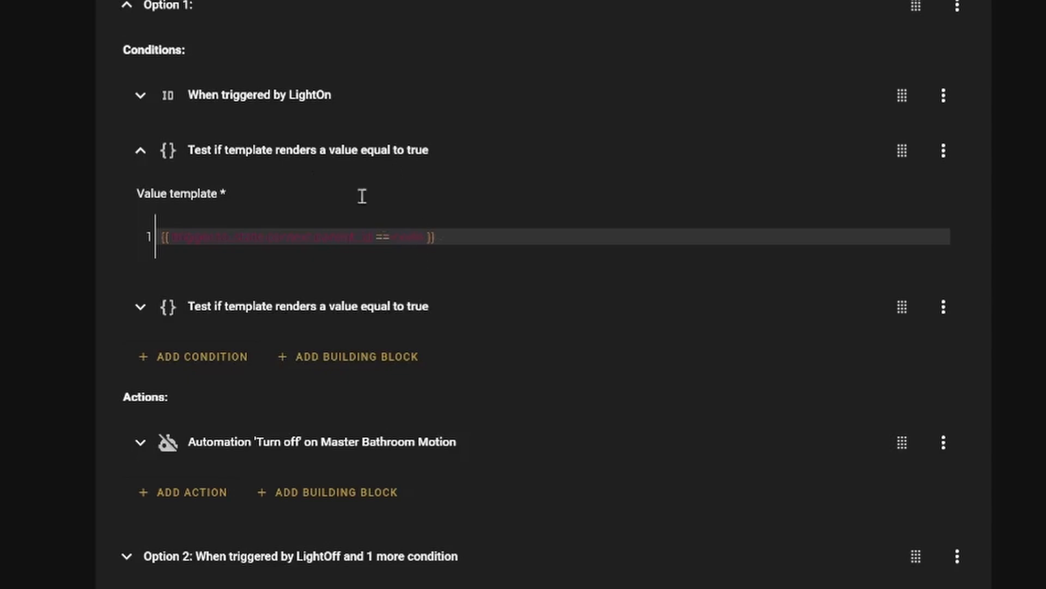
{"action": "left_click", "coordinate": [271, 156]}
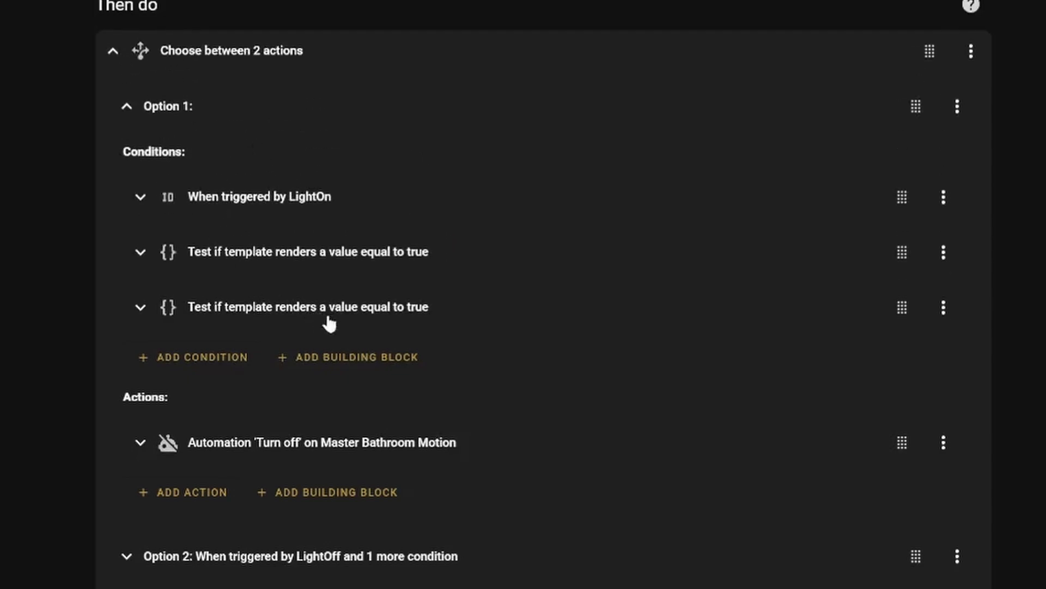
{"action": "left_click", "coordinate": [308, 308]}
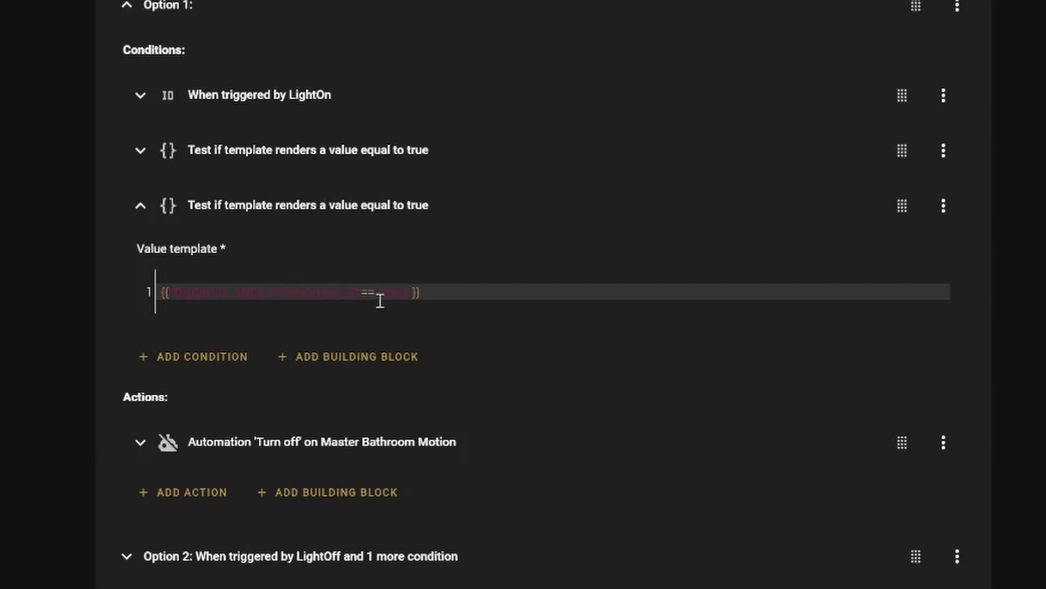
{"action": "left_click", "coordinate": [288, 217]}
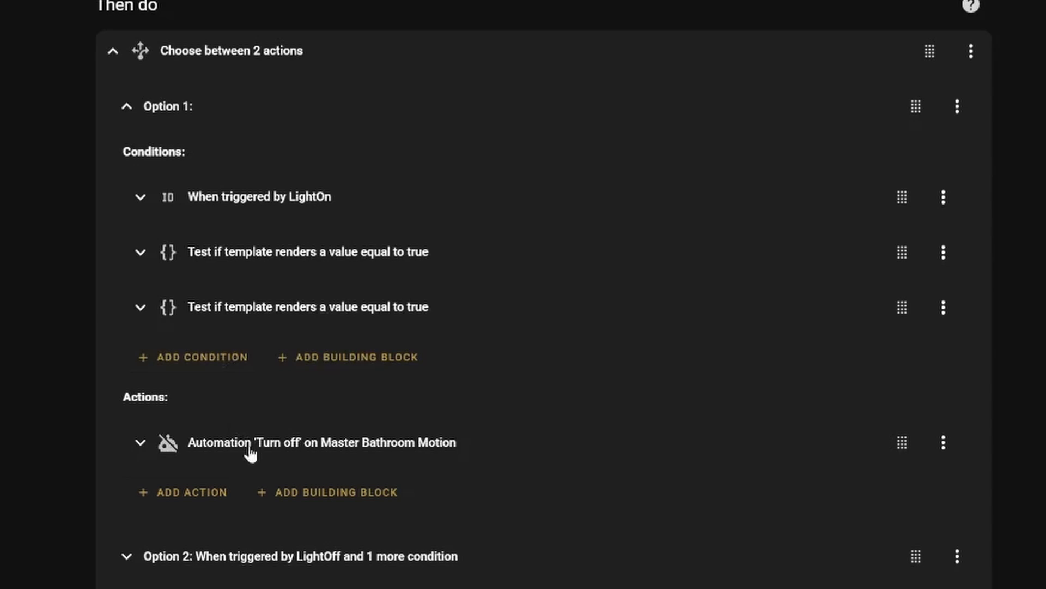
- Examine the details of Option 1's action that turns off the Master Bathroom Motion automation
{"action": "left_click_drag", "start_coordinate": [237, 173], "coordinate": [242, 209]}
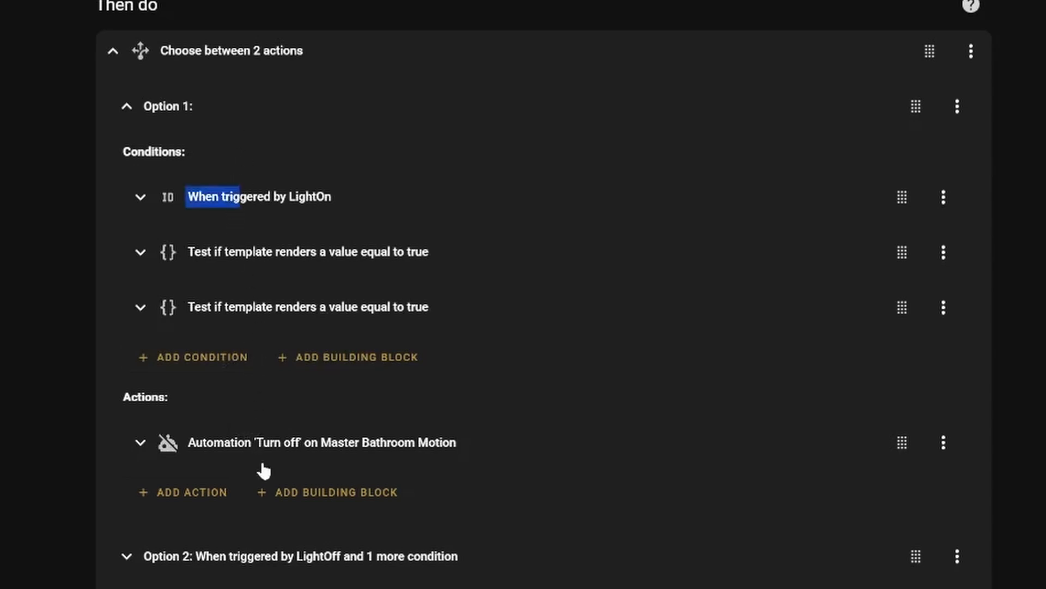
{"action": "left_click", "coordinate": [266, 443]}
{"action": "scroll", "coordinate": [273, 408], "scroll_direction": "down", "scroll_amount": 3}
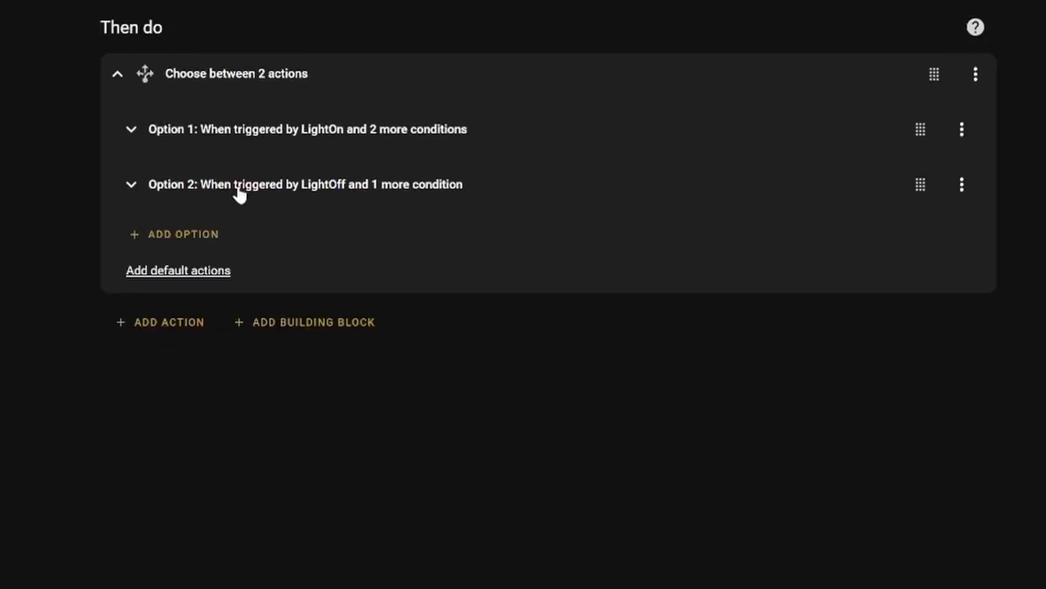
- Open Option 2 and check which trigger its triggered-by condition uses
{"action": "left_click", "coordinate": [238, 195]}
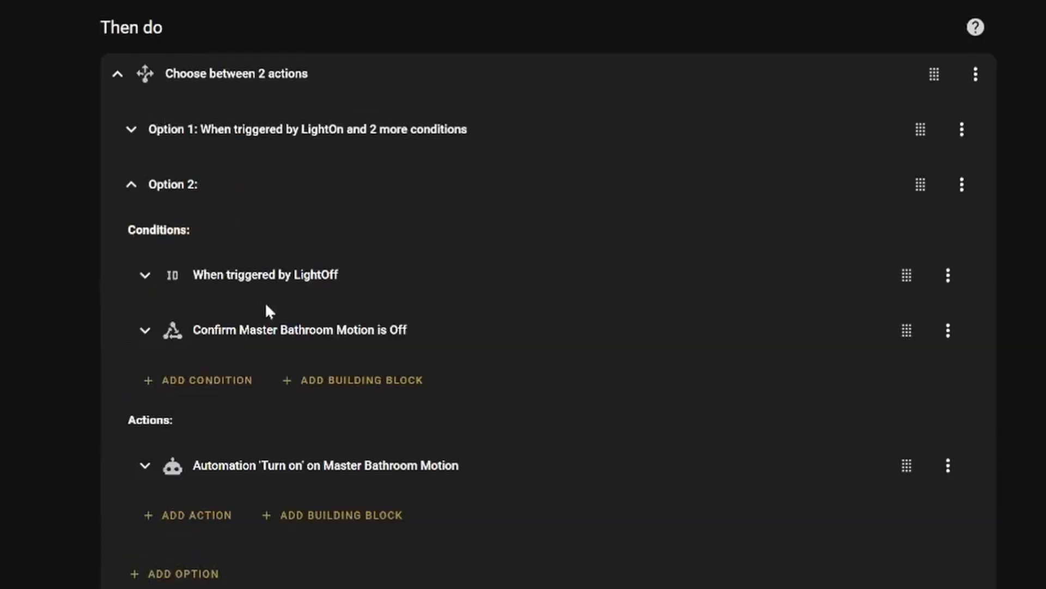
{"action": "left_click", "coordinate": [208, 278]}
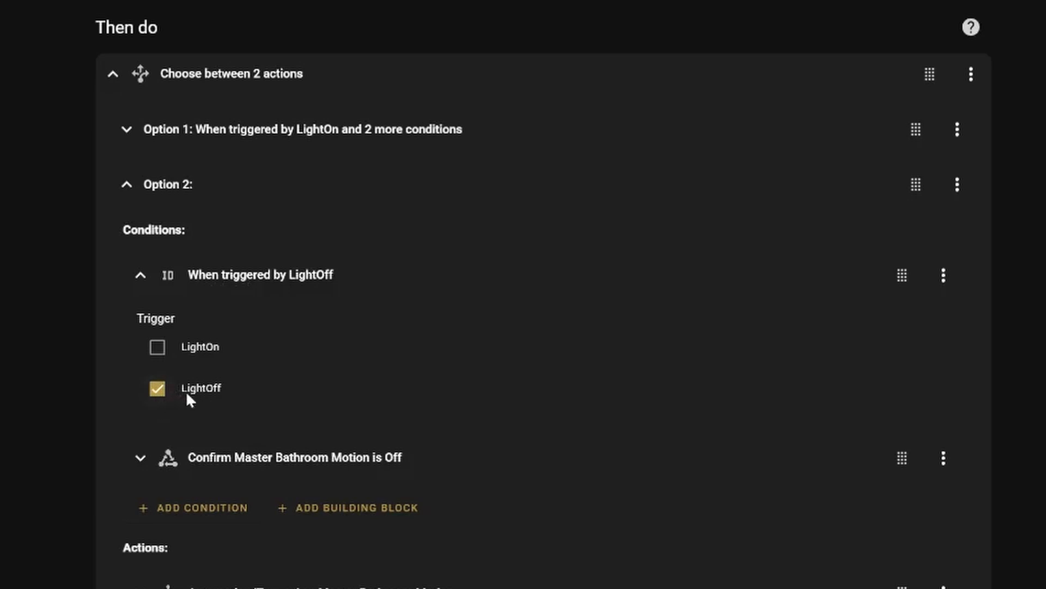
{"action": "left_click", "coordinate": [218, 280]}
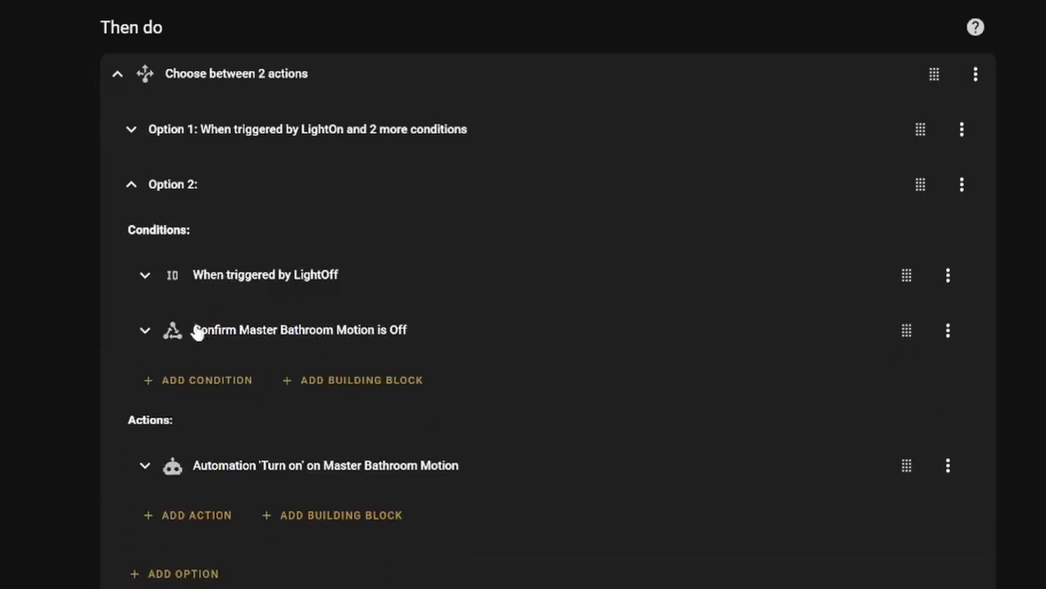
- Examine the entity and state settings of Option 2's condition on Master Bathroom Motion
{"action": "left_click", "coordinate": [218, 333]}
{"action": "scroll", "coordinate": [217, 333], "scroll_direction": "down", "scroll_amount": 1}
{"action": "scroll", "coordinate": [217, 334], "scroll_direction": "down", "scroll_amount": 1}
{"action": "left_click", "coordinate": [260, 312]}
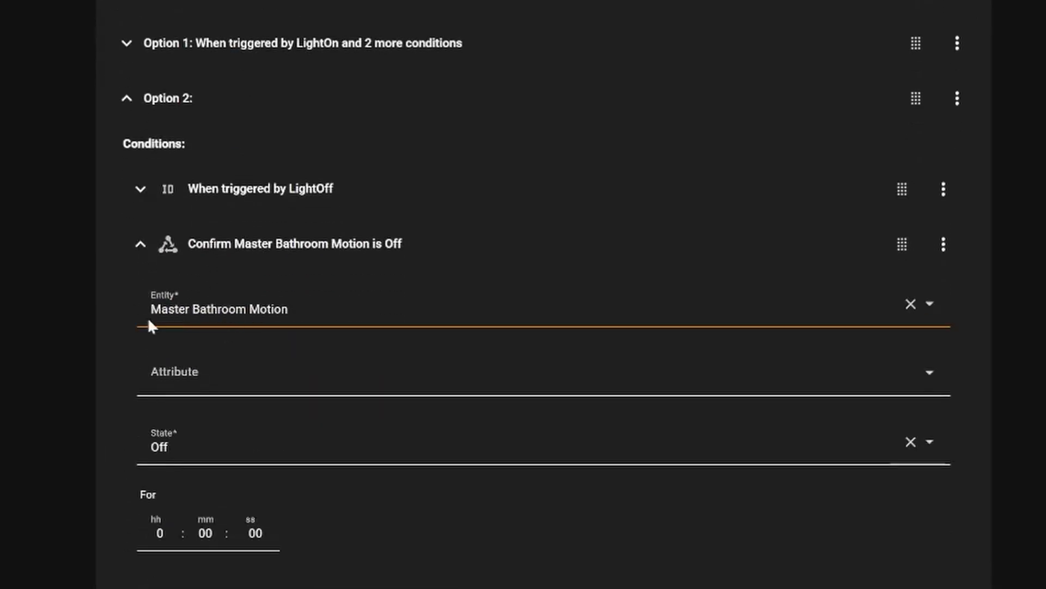
{"action": "scroll", "coordinate": [205, 322], "scroll_direction": "down", "scroll_amount": 3}
{"action": "left_click", "coordinate": [206, 293]}
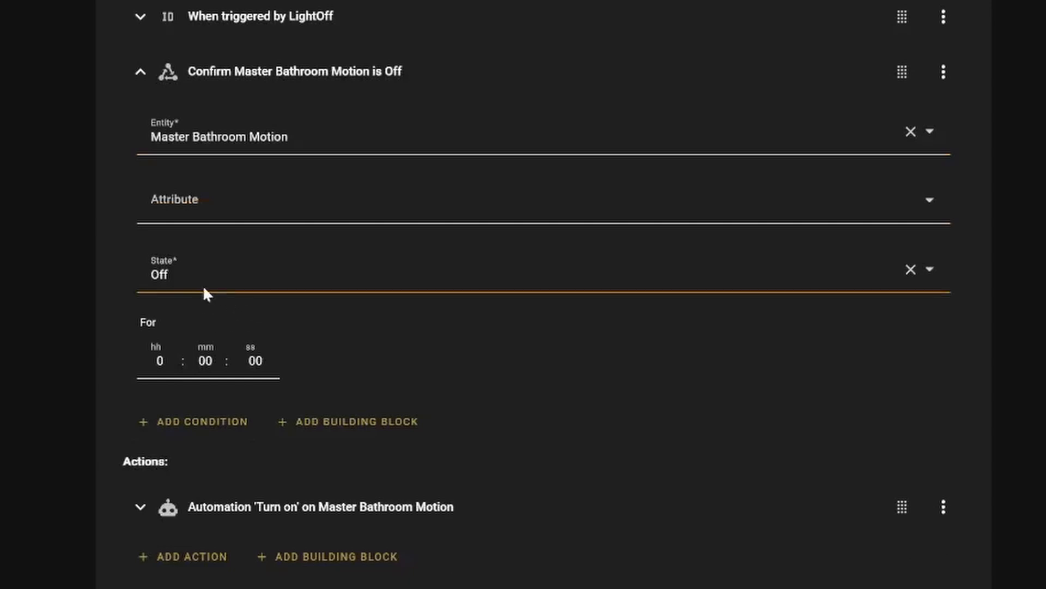
- Recheck the Off-state condition for Master Bathroom Motion in Option 2, leaving the condition collapsed
{"action": "left_click", "coordinate": [172, 297]}
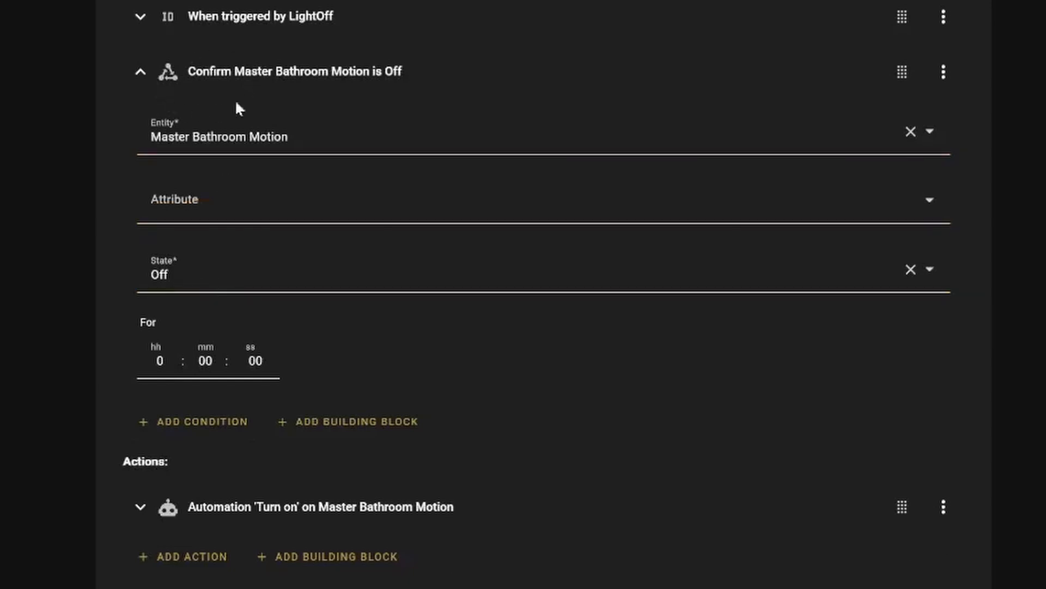
{"action": "left_click", "coordinate": [175, 126]}
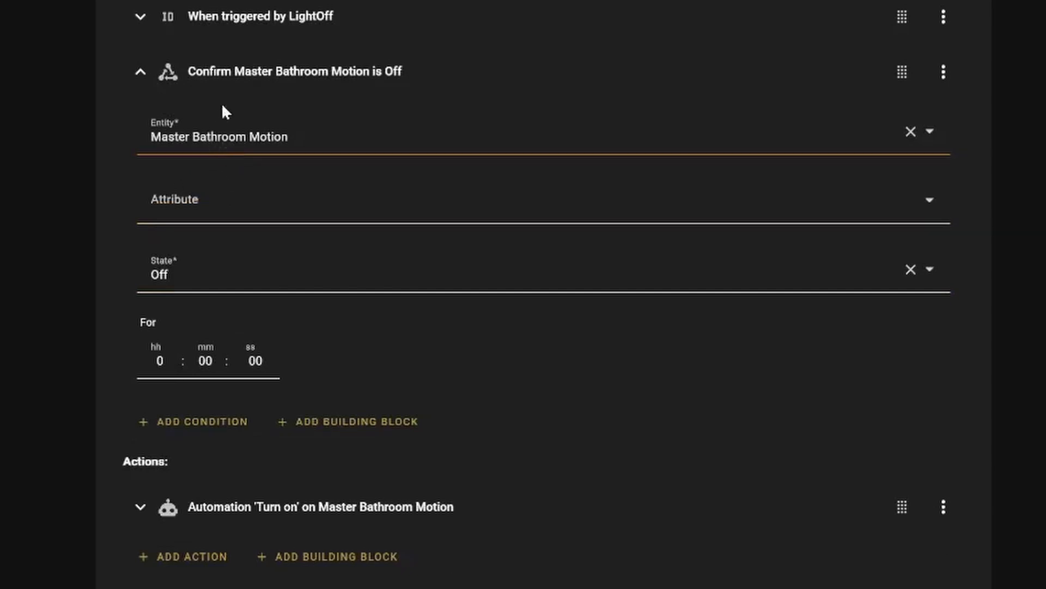
{"action": "left_click", "coordinate": [224, 74]}
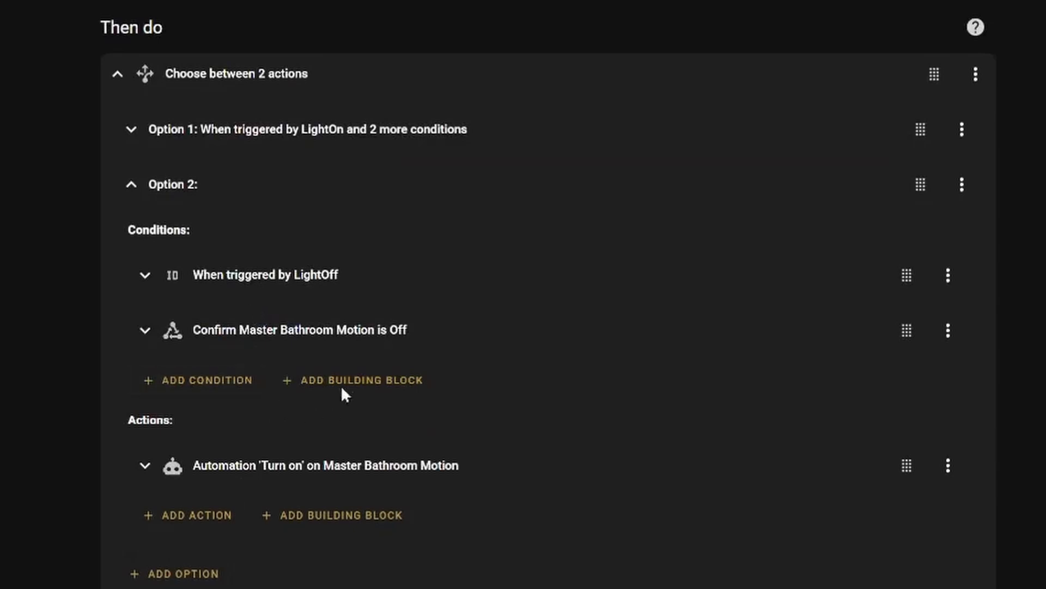
{"action": "left_click", "coordinate": [256, 338]}
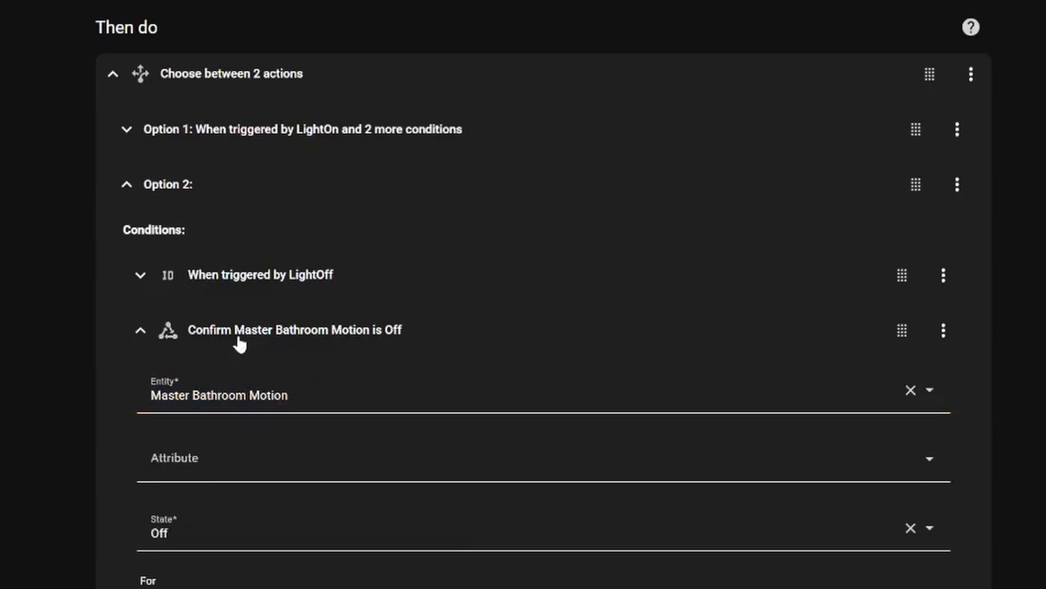
{"action": "left_click", "coordinate": [240, 341]}
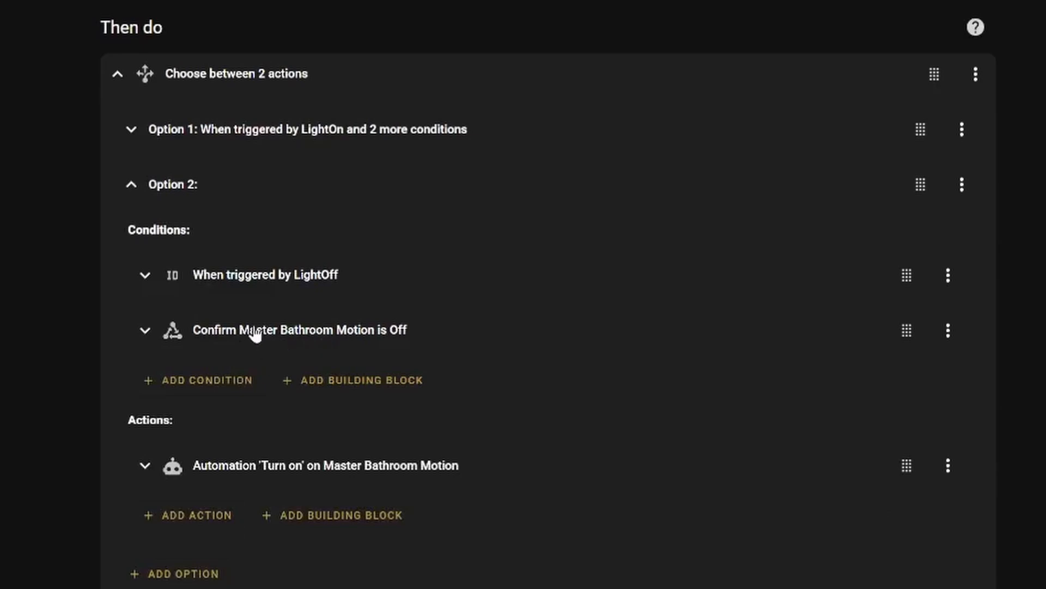
- Examine Option 2's action that turns on the Master Bathroom Motion automation, and collapse the whole choose block
{"action": "left_click", "coordinate": [310, 479]}
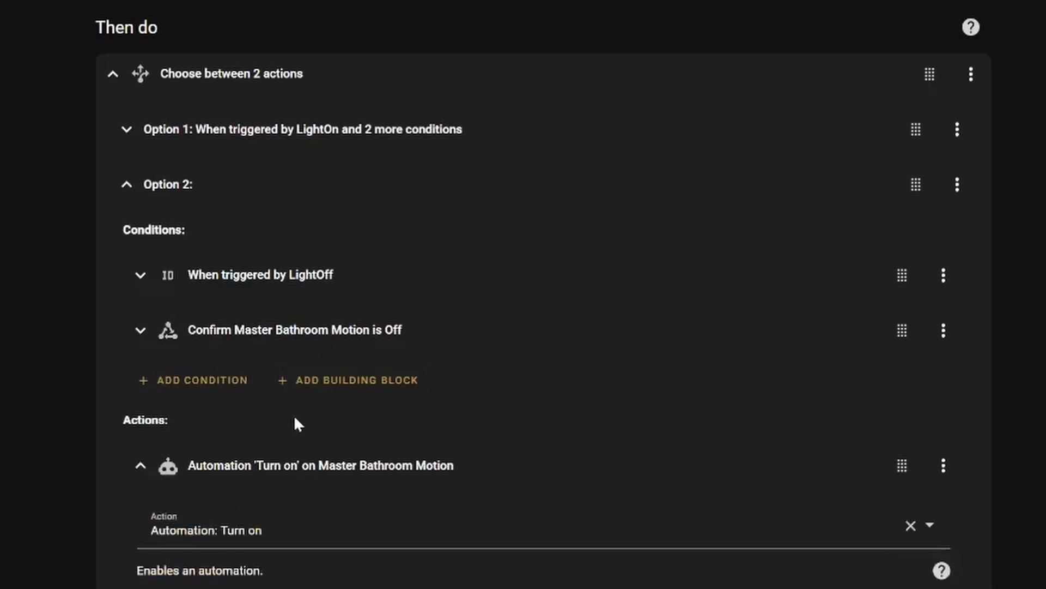
{"action": "scroll", "coordinate": [338, 392], "scroll_direction": "down", "scroll_amount": 4}
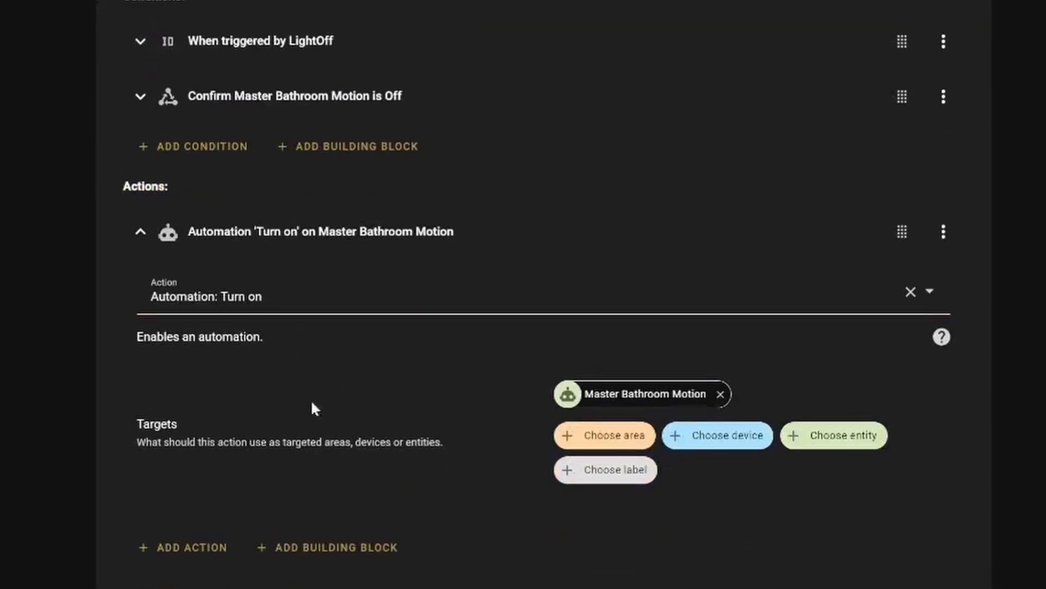
{"action": "left_click", "coordinate": [266, 254]}
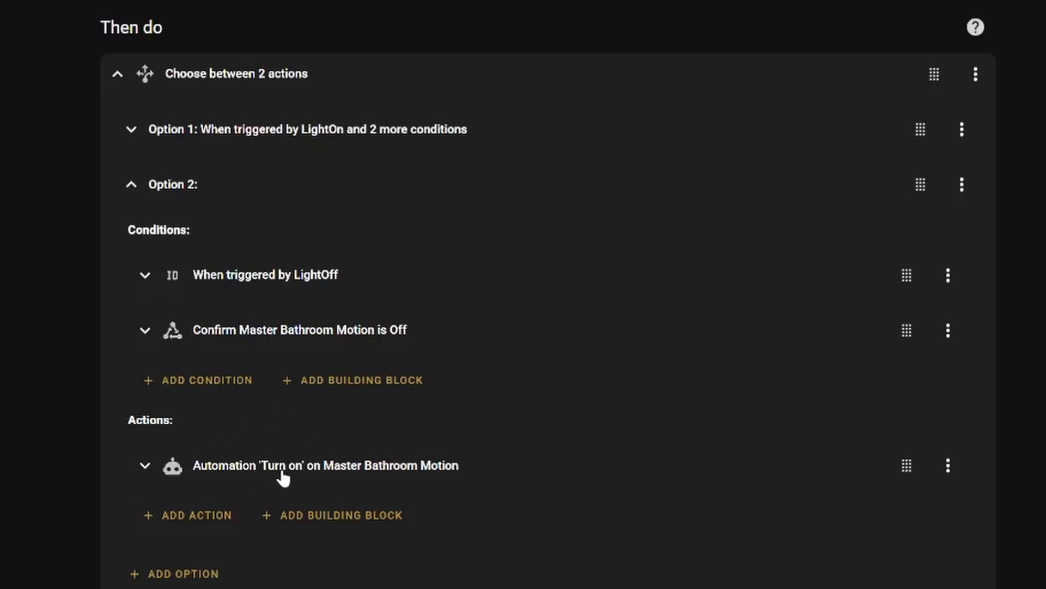
{"action": "left_click", "coordinate": [170, 188]}
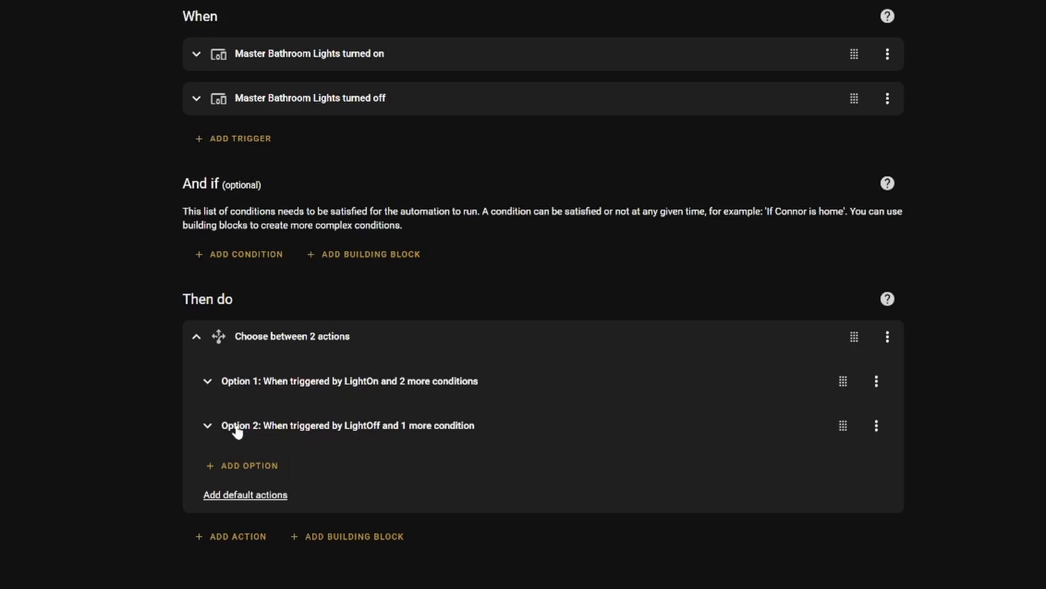
{"action": "left_click", "coordinate": [281, 338]}
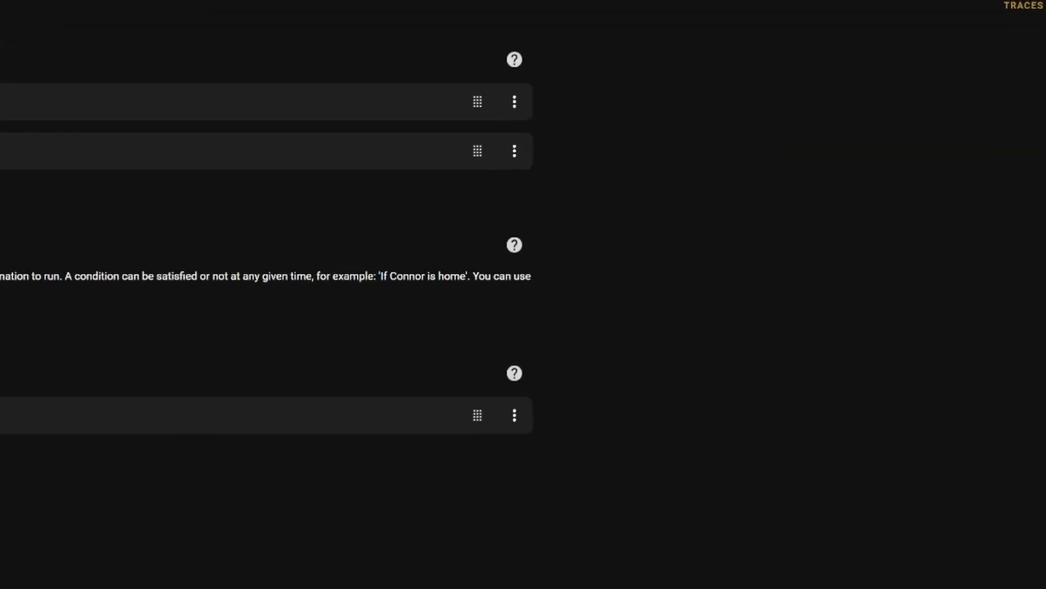
- Set the automation's run mode to Queued with a queue length of 10
{"action": "left_click", "coordinate": [1024, 11]}
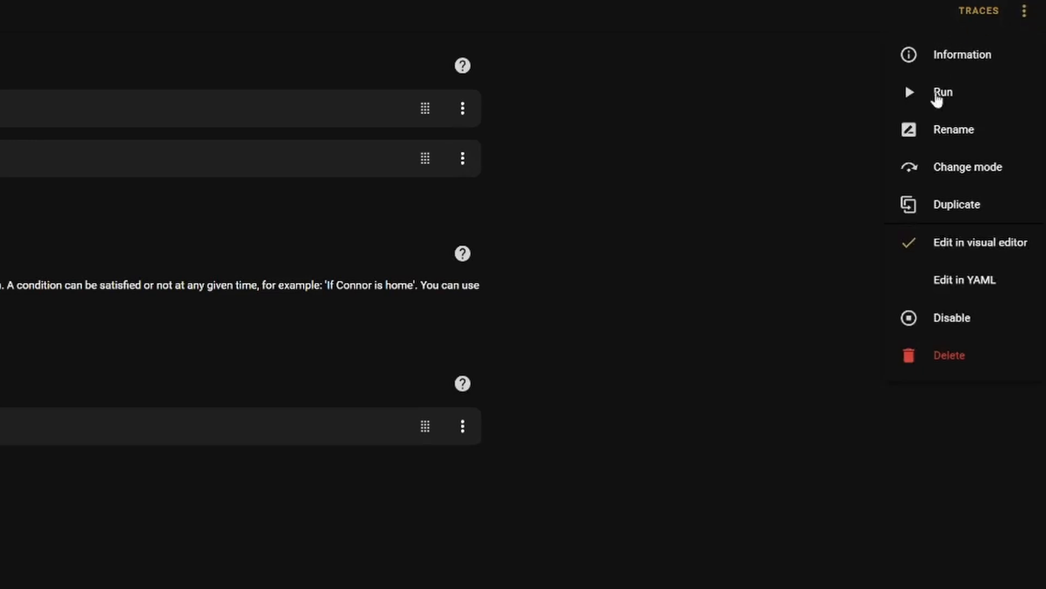
{"action": "left_click", "coordinate": [966, 168]}
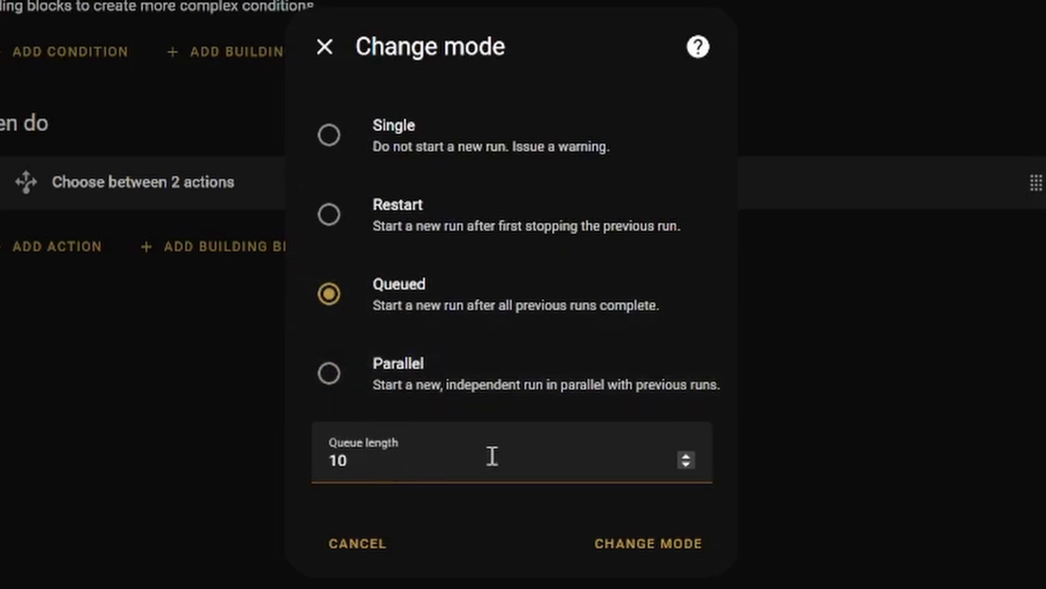
{"action": "left_click", "coordinate": [645, 538]}
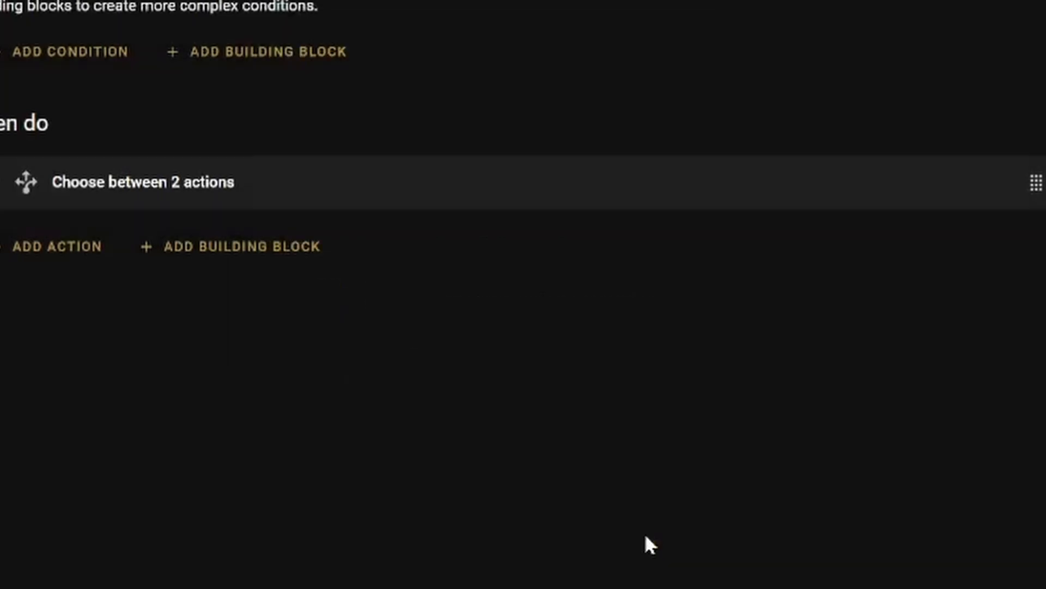